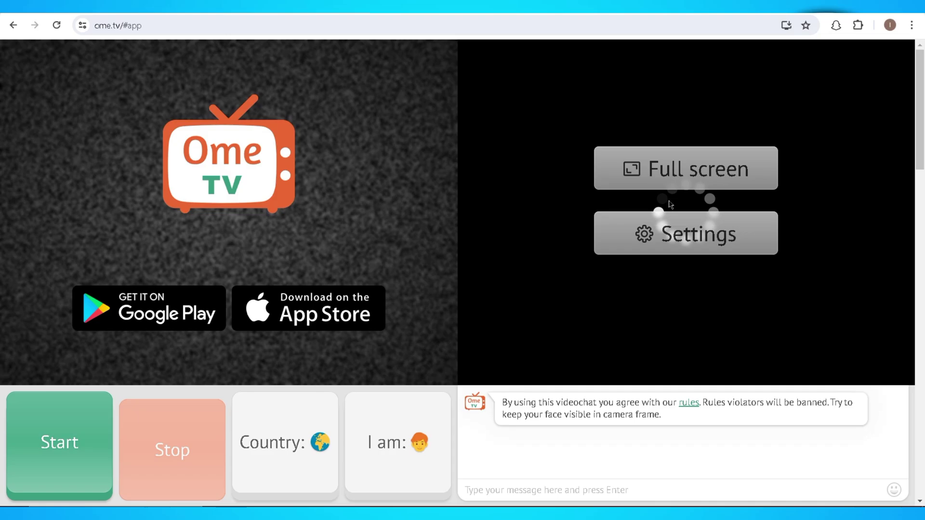
Open the Snapchat Camera side panel, unpin it, and show the Chrome extensions list.
{"action": "left_click", "coordinate": [836, 25]}
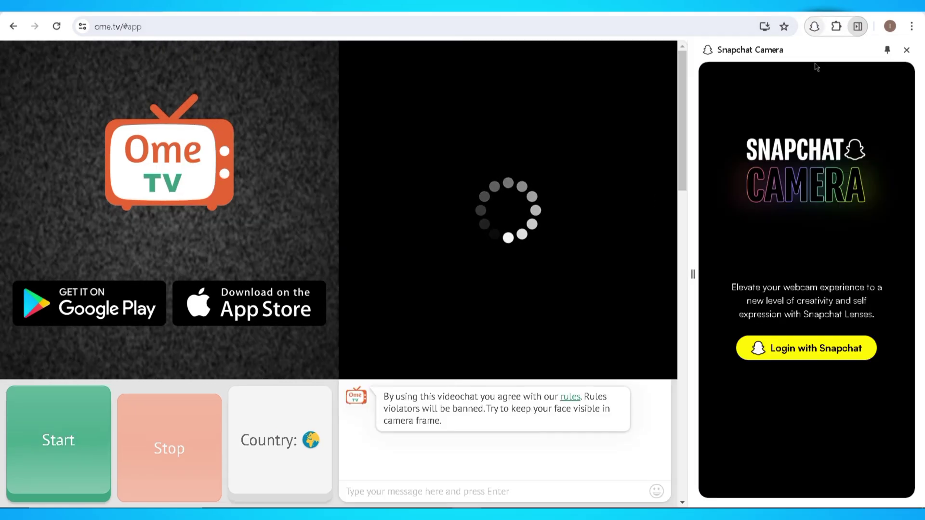
{"action": "left_click", "coordinate": [886, 50]}
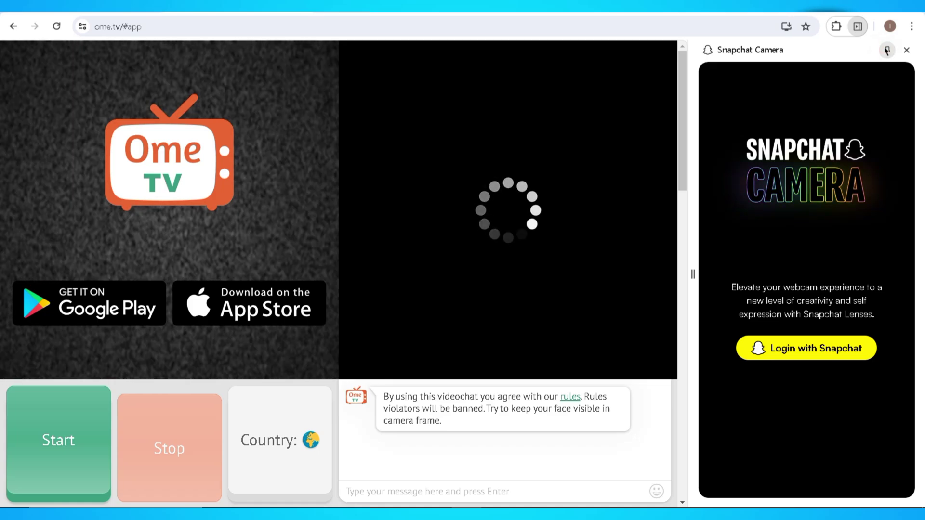
{"action": "left_click", "coordinate": [842, 27]}
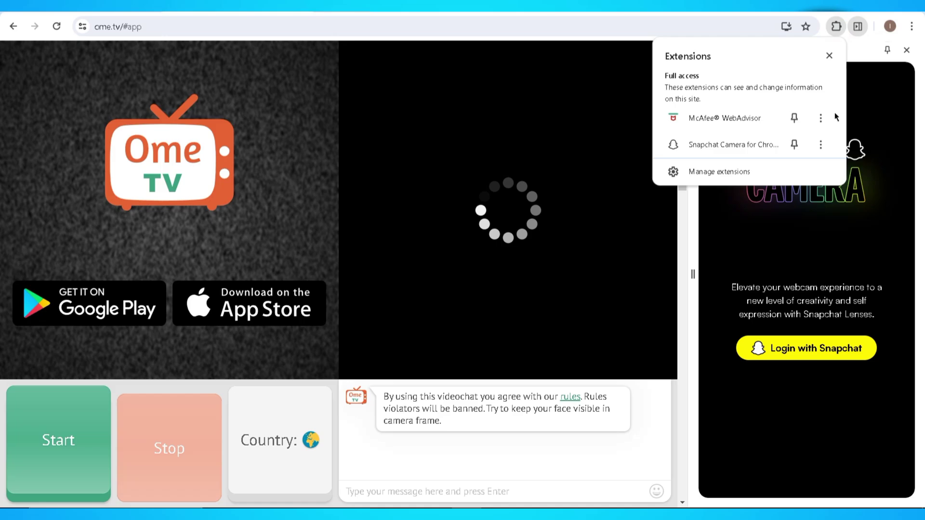
Remove the Snapchat Camera extension from Chrome and confirm the removal.
{"action": "left_click", "coordinate": [821, 145]}
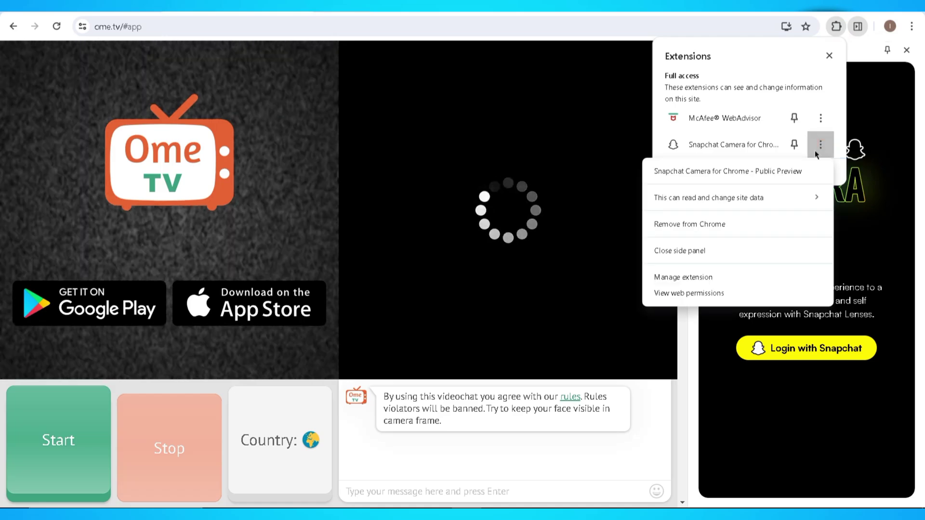
{"action": "left_click", "coordinate": [718, 224]}
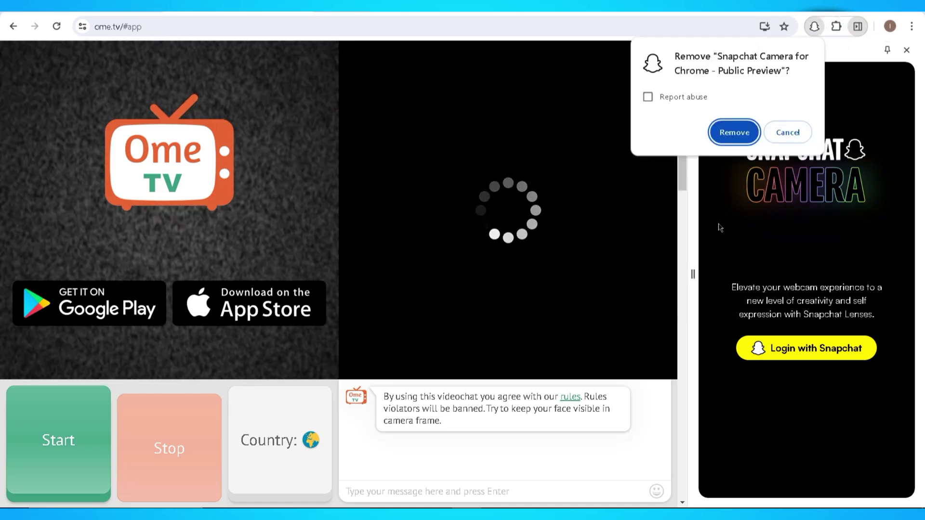
{"action": "left_click", "coordinate": [734, 131]}
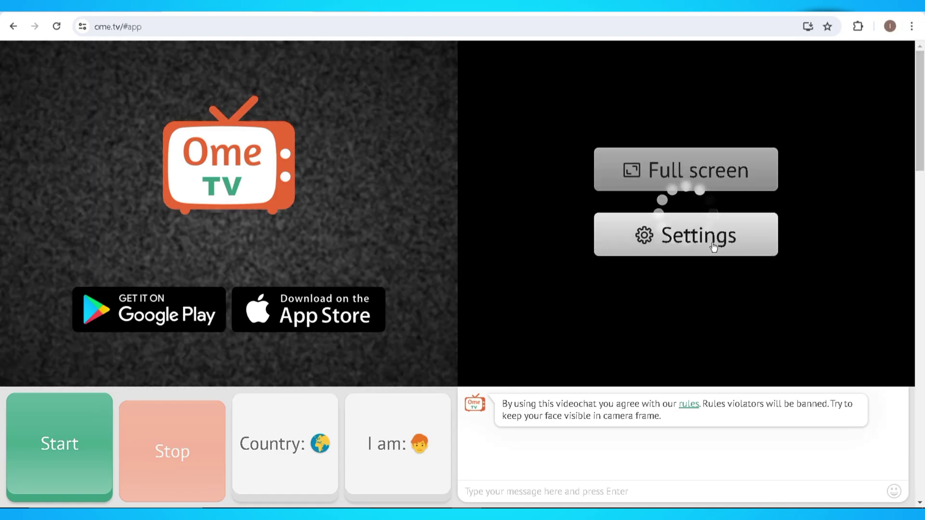
In OmeTV settings, change the 'I am' gender from Male to Female.
{"action": "left_click", "coordinate": [751, 217]}
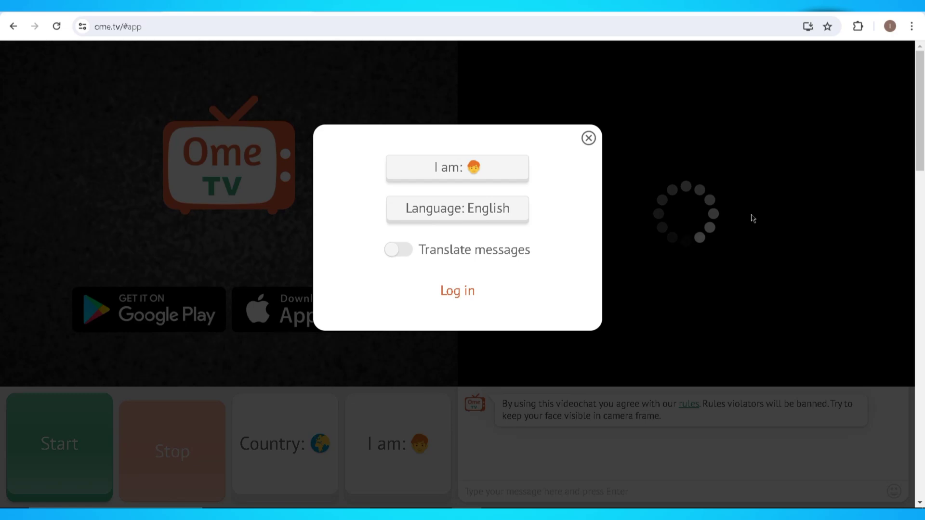
{"action": "left_click", "coordinate": [499, 174]}
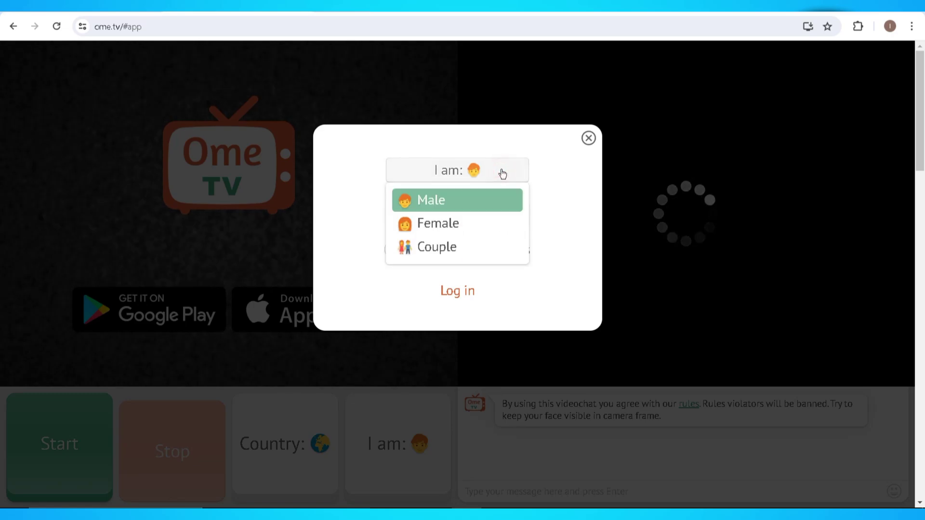
{"action": "left_click", "coordinate": [481, 229]}
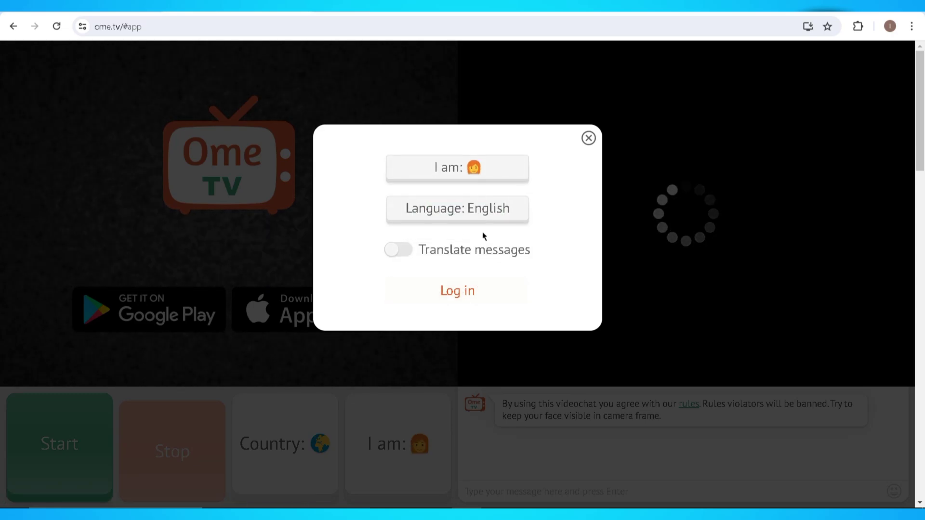